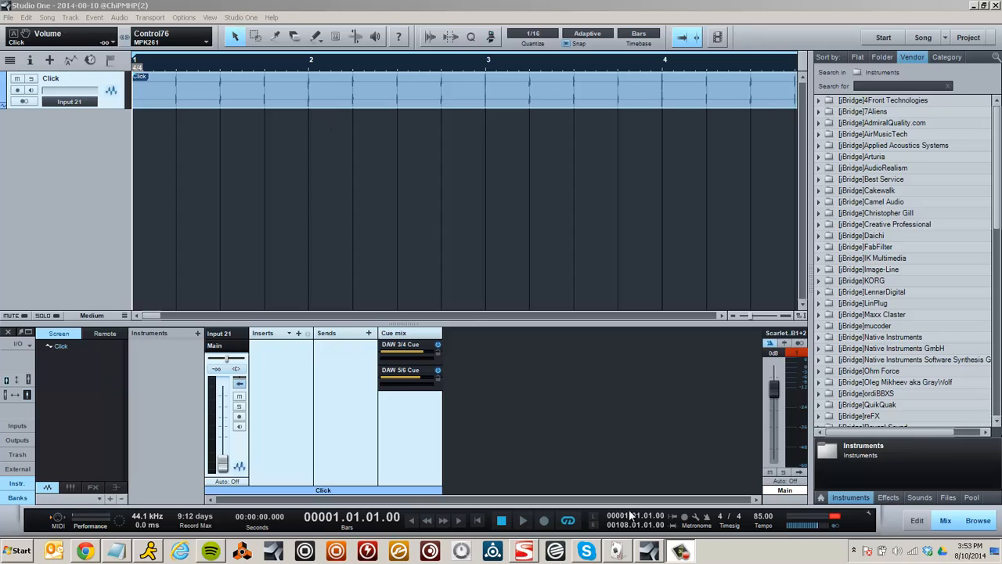
Review the Metronome Setup render-click options, cancel without rendering, and bring up the Studio One menu
left_click(699, 523)
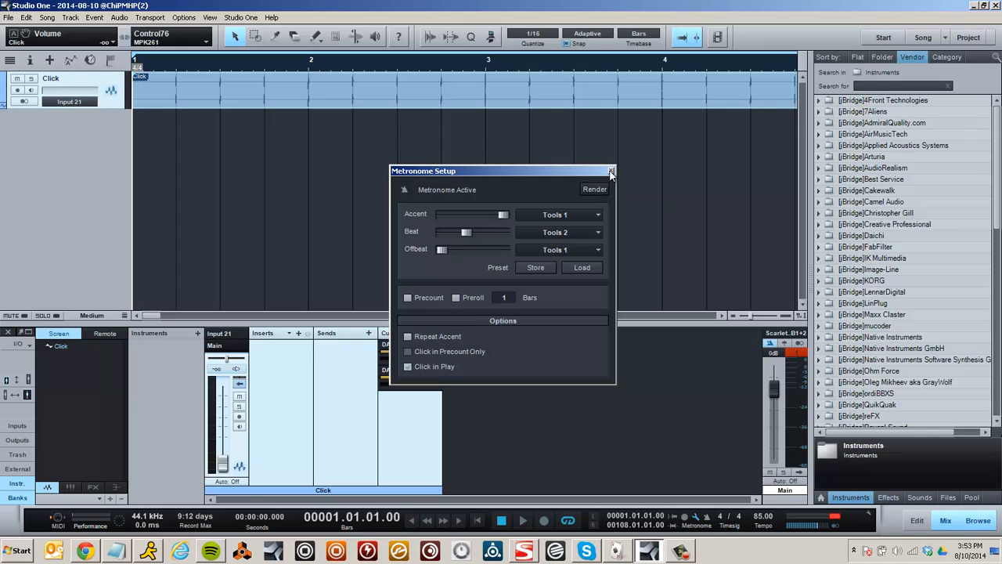
left_click(595, 189)
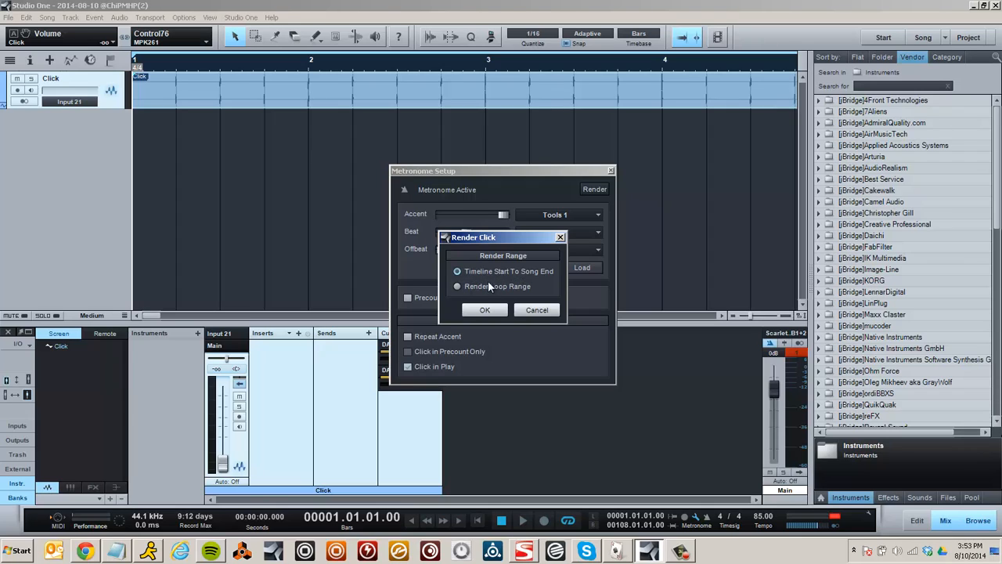
left_click(538, 313)
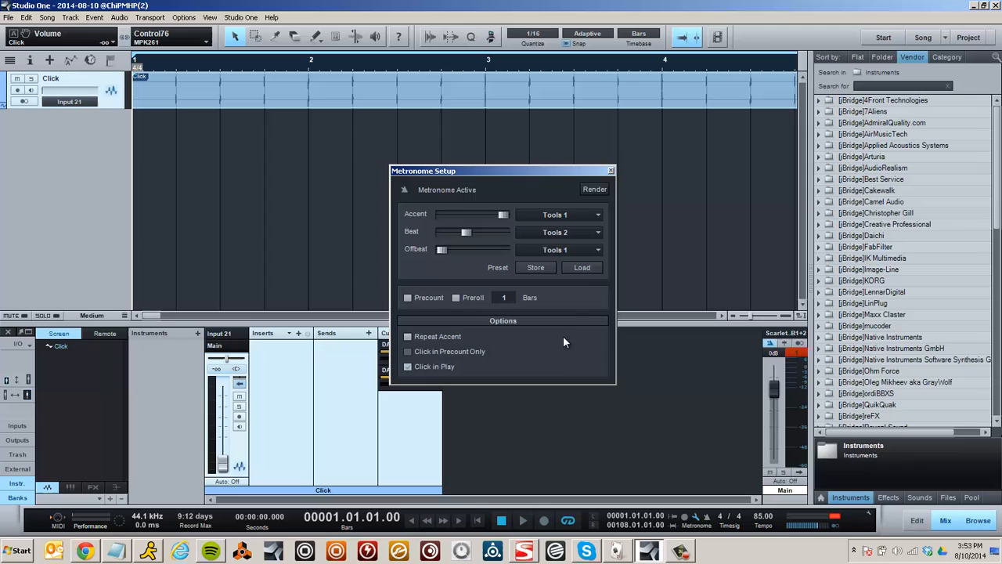
left_click(611, 172)
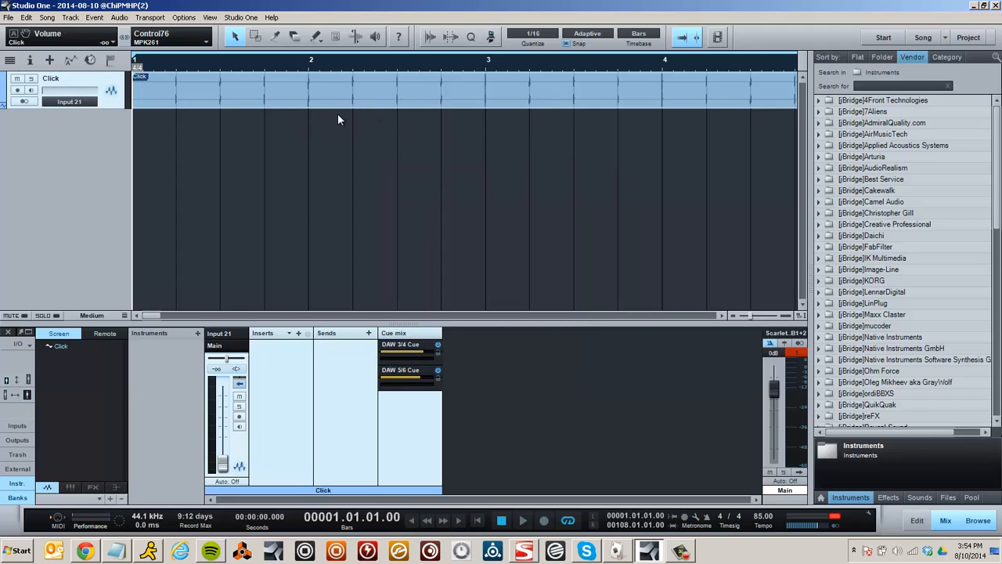
left_click(241, 18)
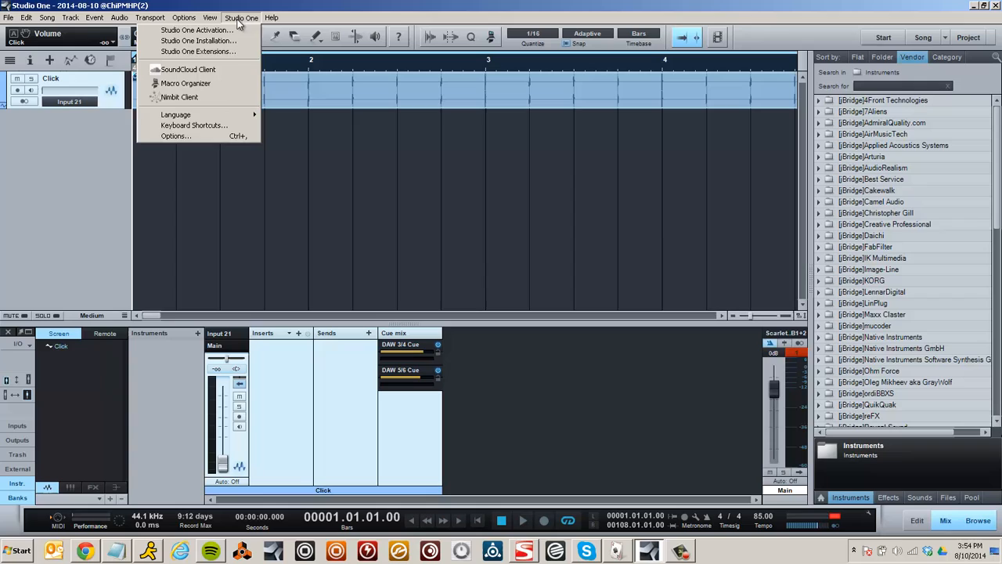
Show the Song Setup outputs listing Main, DAW 3/4 Cue and DAW 5/6 Cue
left_click(223, 137)
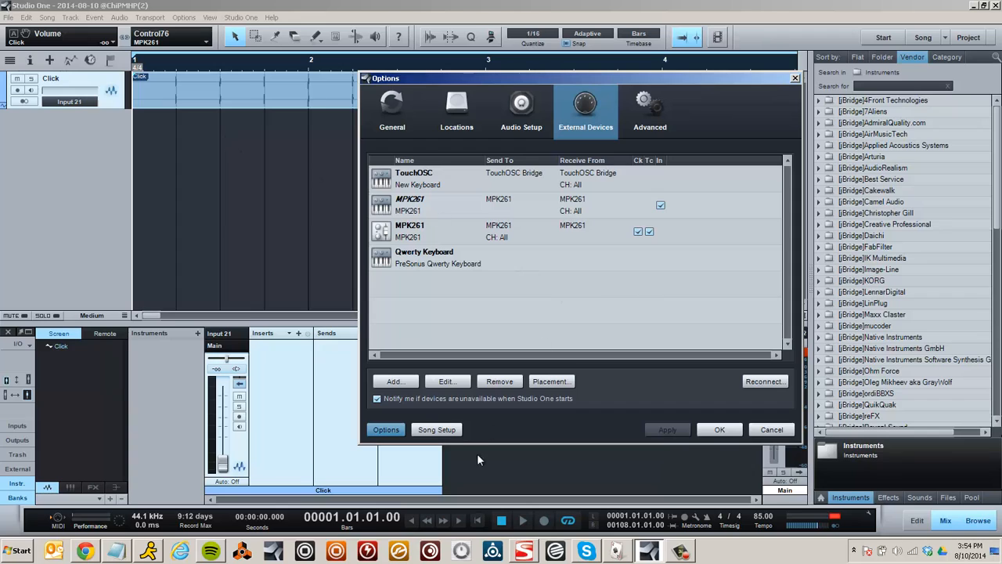
left_click(445, 429)
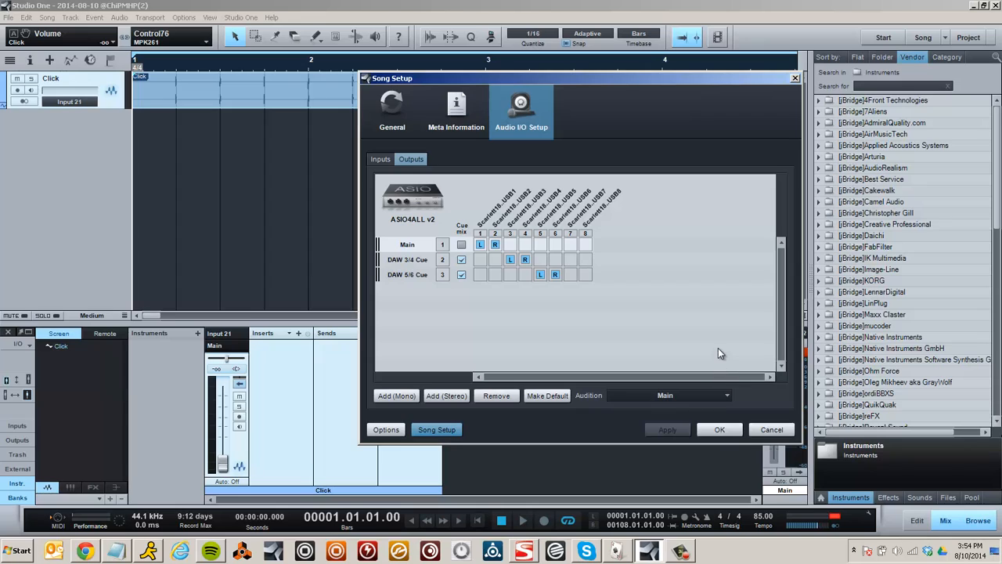
Audition the Click channel at a raised fader level, then pull its fader down to -oo
left_click(775, 430)
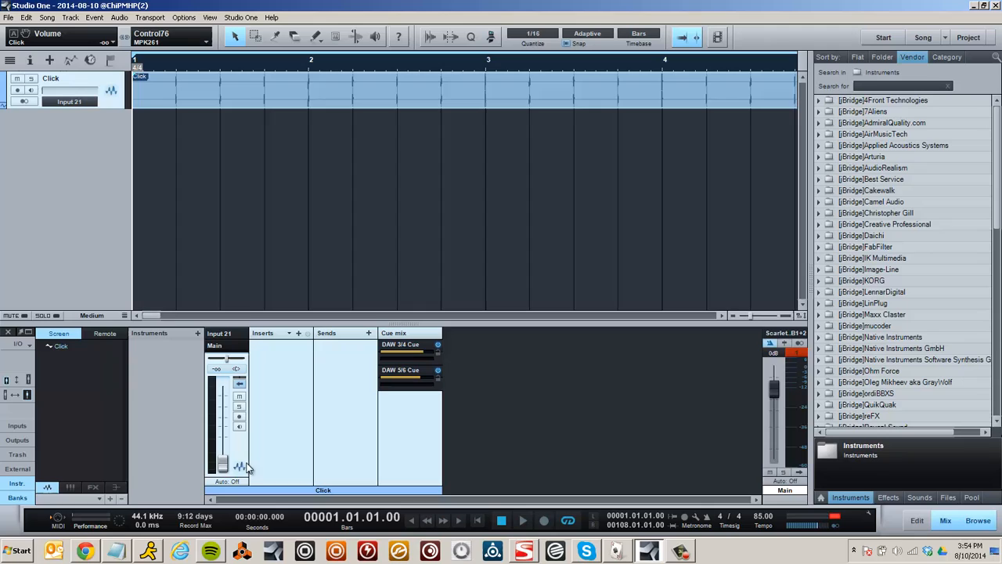
left_click_drag(231, 470, 232, 409)
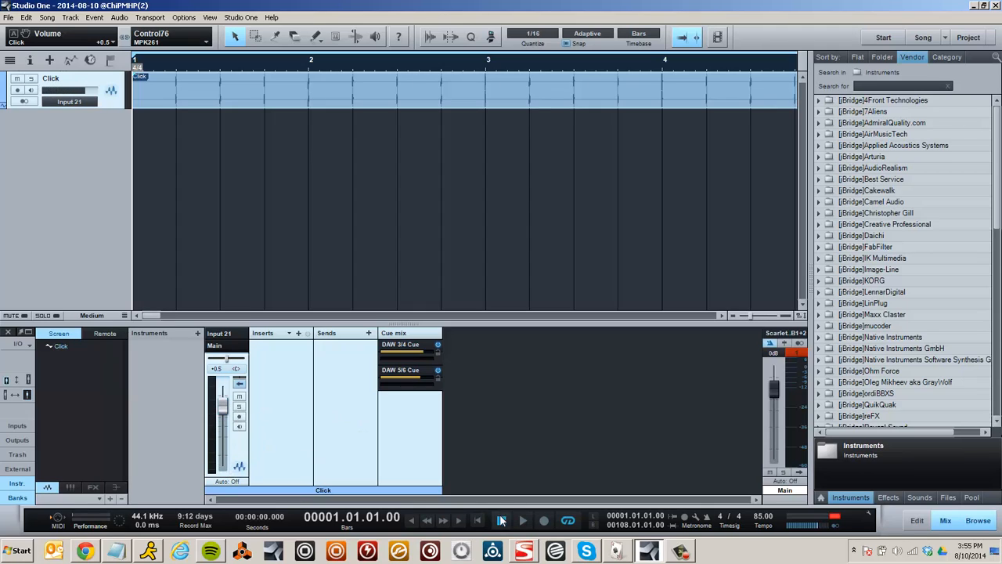
key("space")
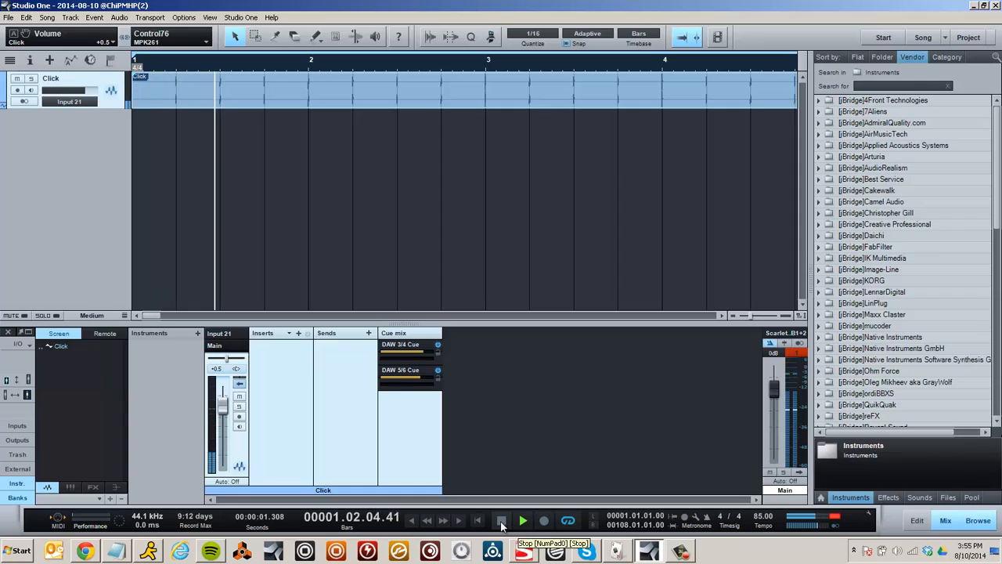
left_click(501, 522)
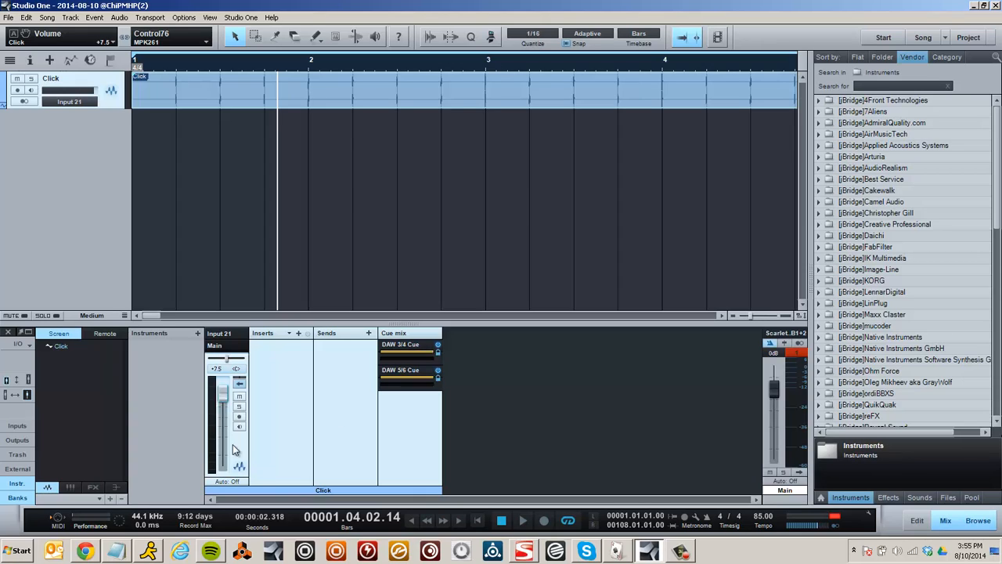
mouse_move(223, 406)
left_mouse_down()
mouse_move(223, 417)
mouse_move(237, 417)
left_mouse_up()
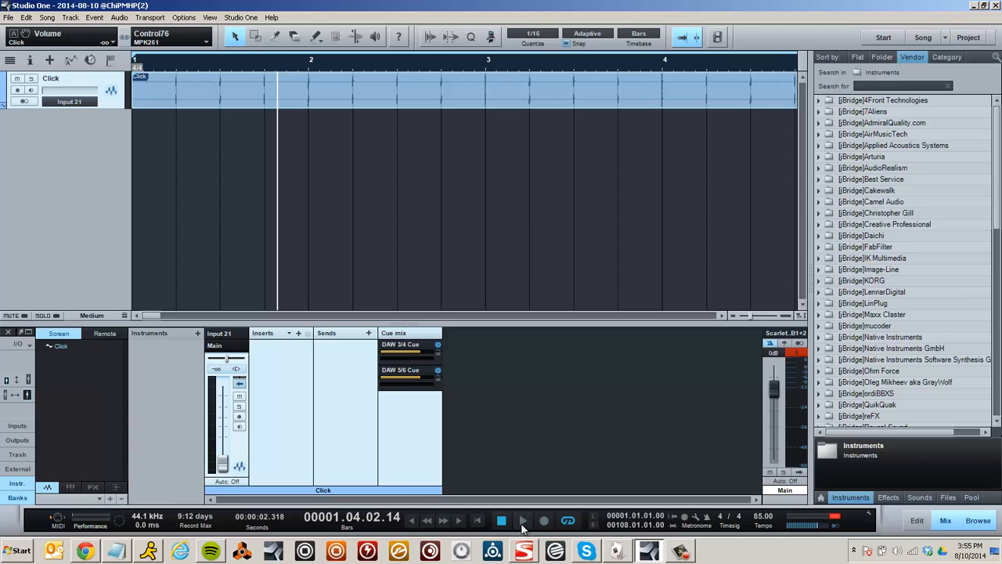
Play the click through the cue mixes, dropping the DAW 5/6 Cue send to -oo and restoring it
left_click(522, 520)
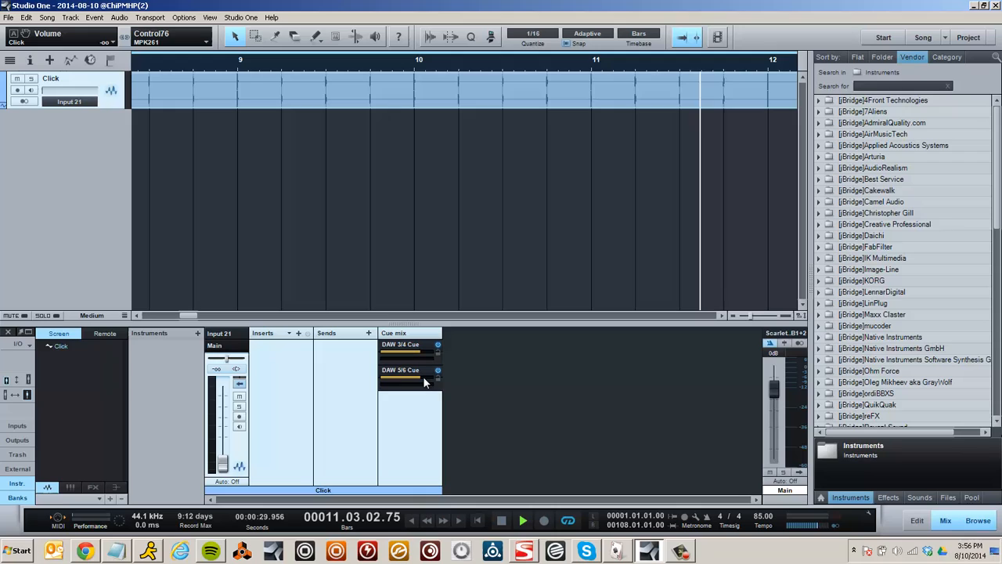
left_click_drag(421, 381, 368, 382)
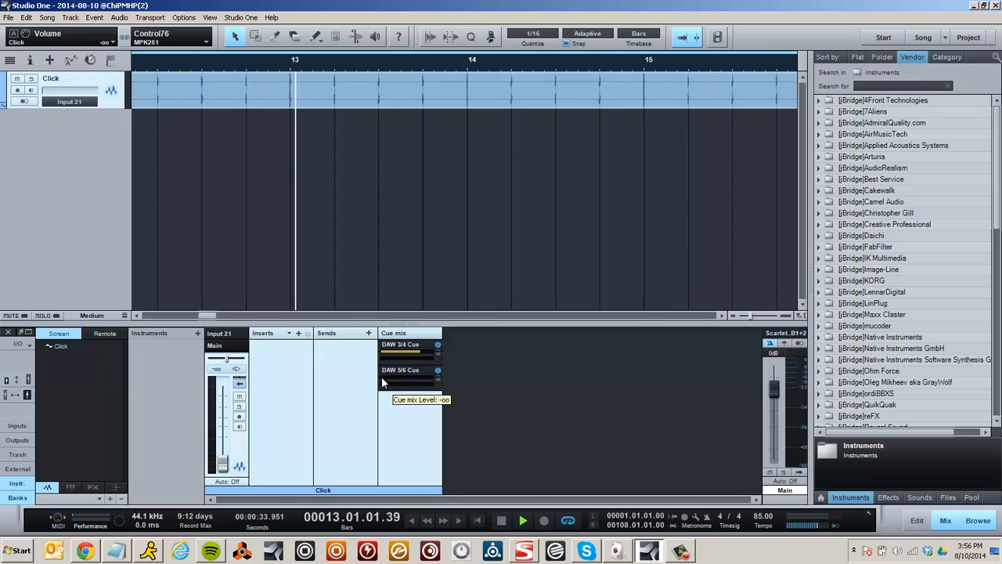
mouse_move(382, 382)
left_mouse_down()
mouse_move(414, 382)
mouse_move(397, 356)
mouse_move(413, 356)
left_mouse_up()
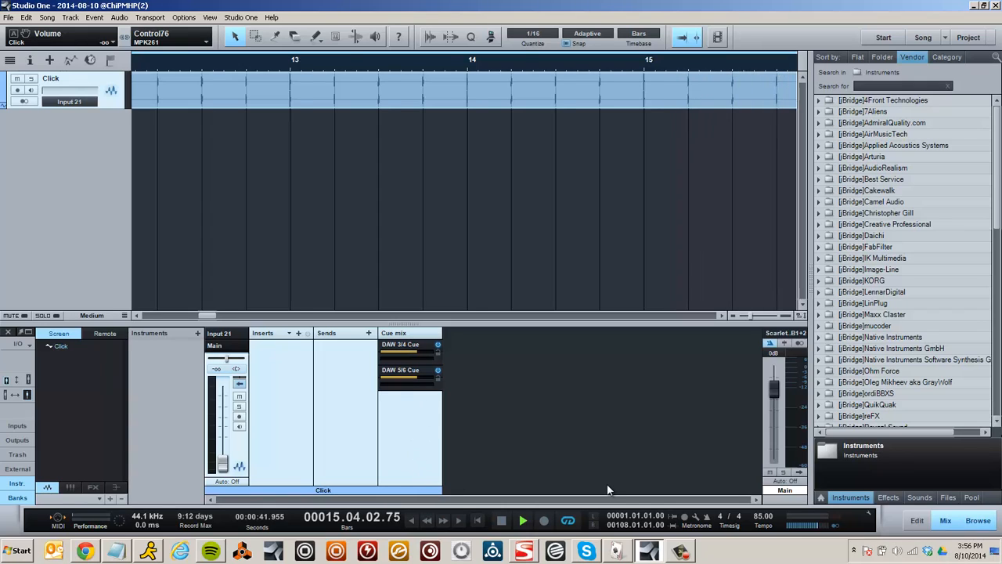
left_click(502, 520)
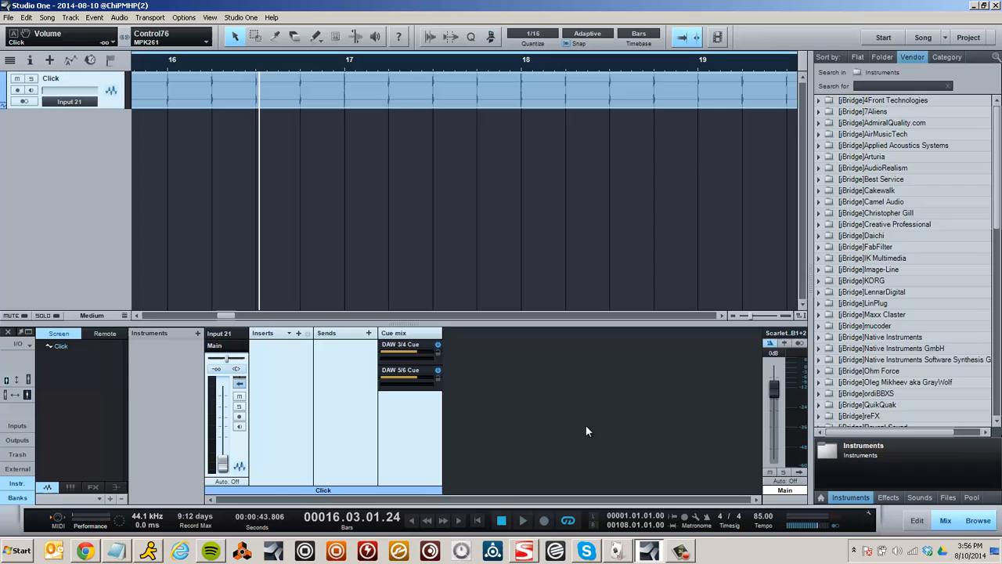
left_click(683, 553)
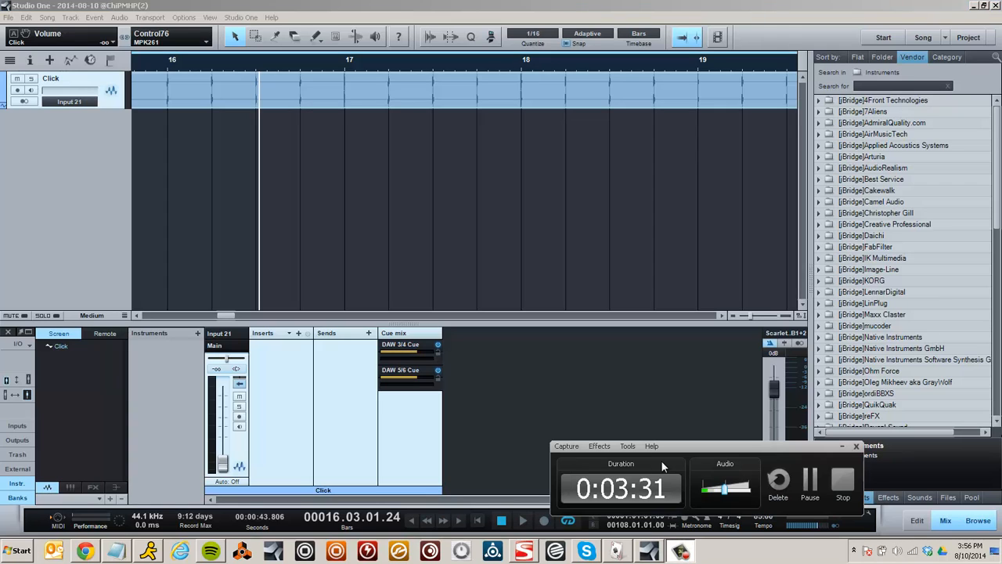